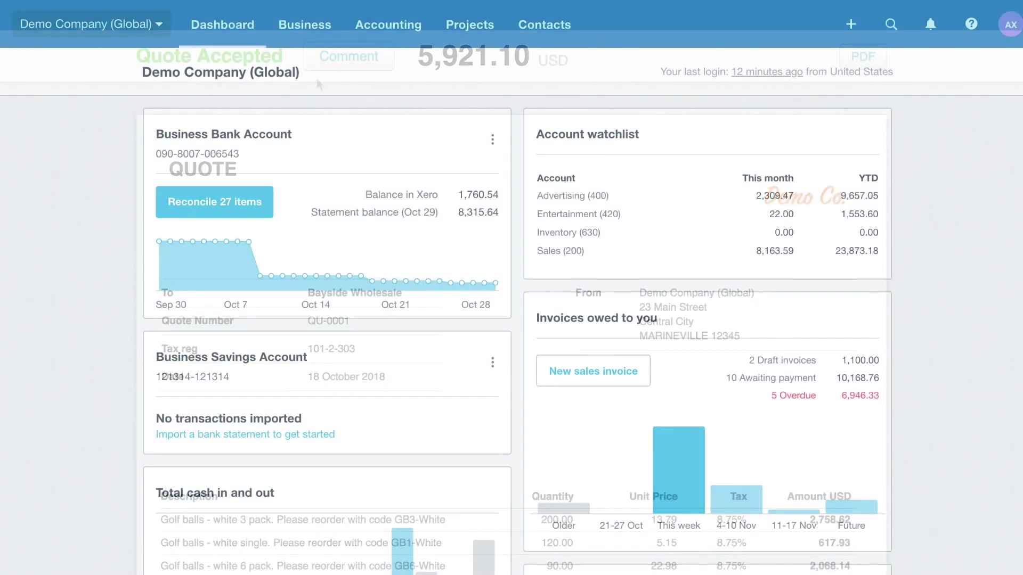
Step: Start a new quote for Rex Media Group from the Sales overview
left_click(313, 29)
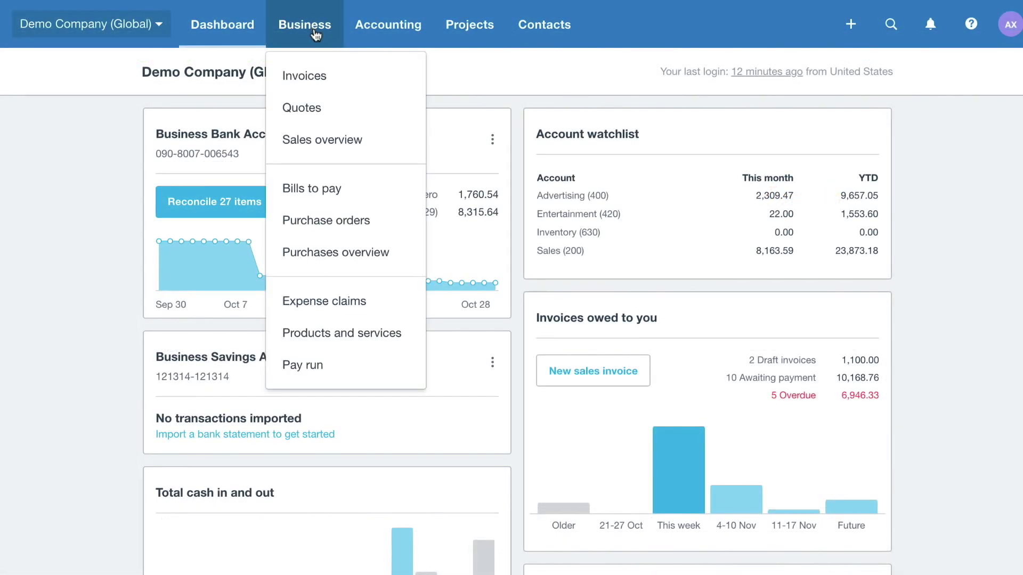
left_click(369, 137)
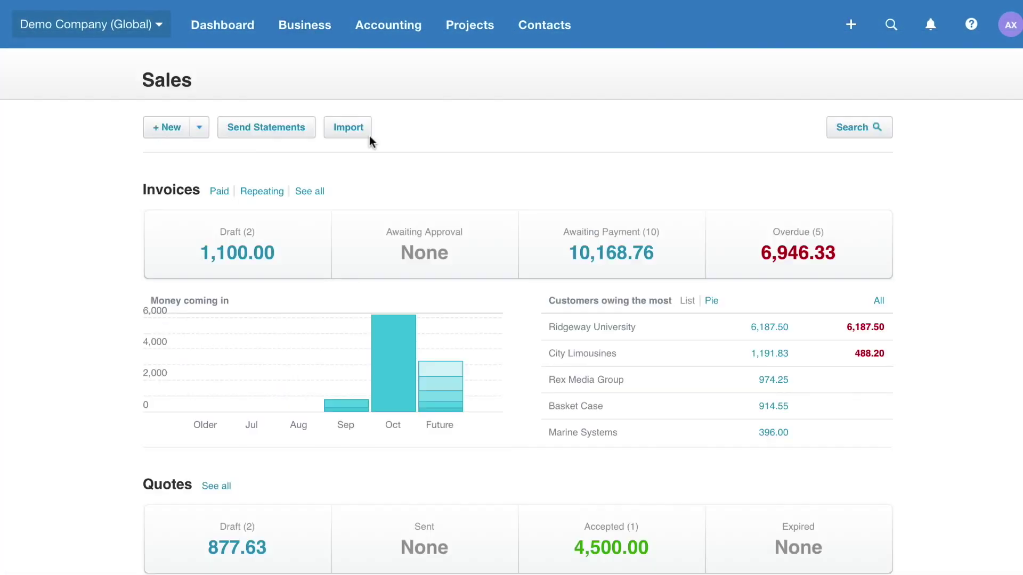
left_click(203, 131)
left_click(202, 183)
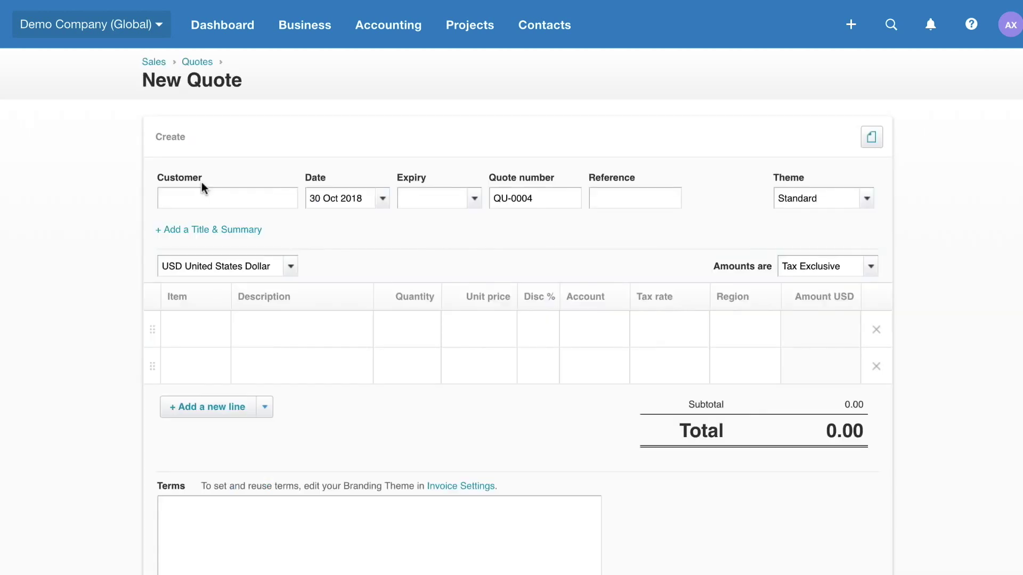
type("Rex Media Group")
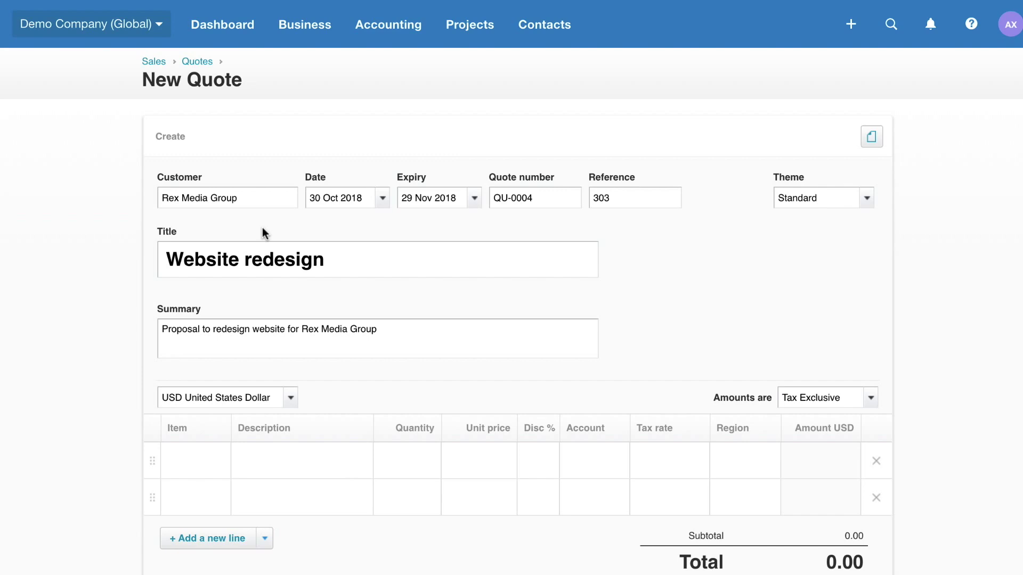
Step: Fill the first quote line with DevH development, 10 hours at 90.00
left_click(867, 198)
left_click(218, 459)
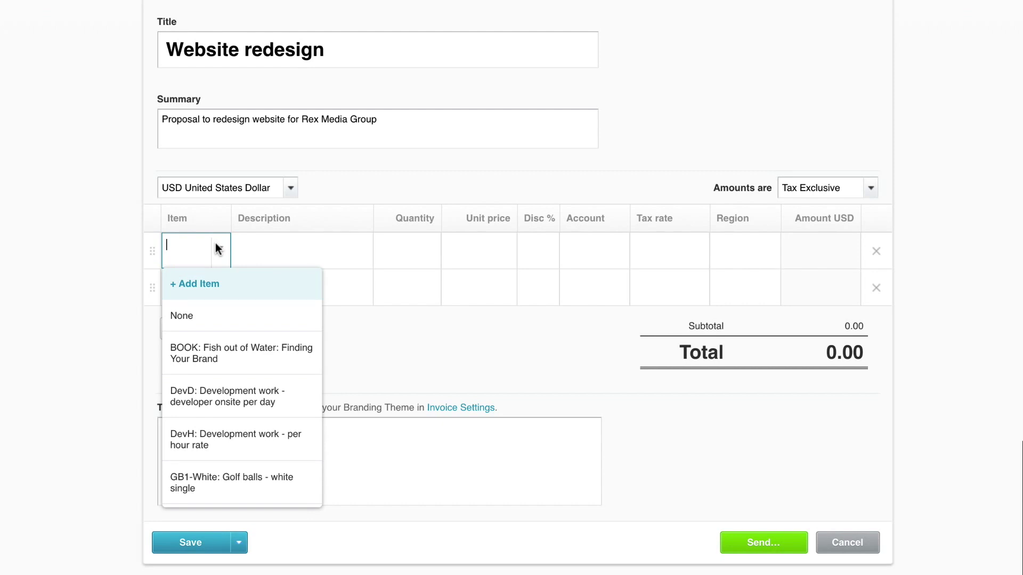
left_click(249, 434)
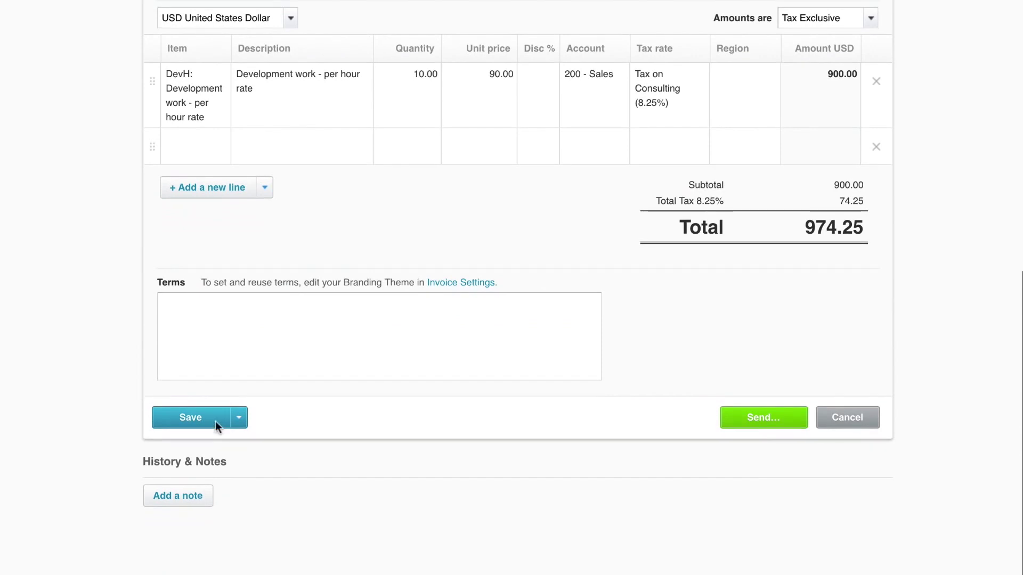
Step: Email quote QU-0004 to Rex Media Group and confirm its history shows it viewed and accepted
left_click(736, 420)
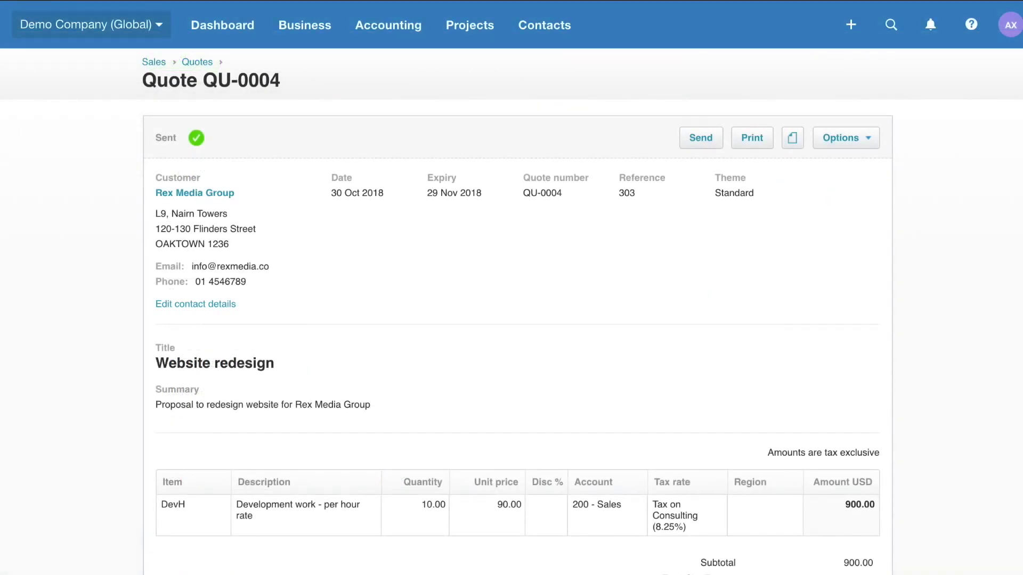
scroll(511, 287, "down", 8)
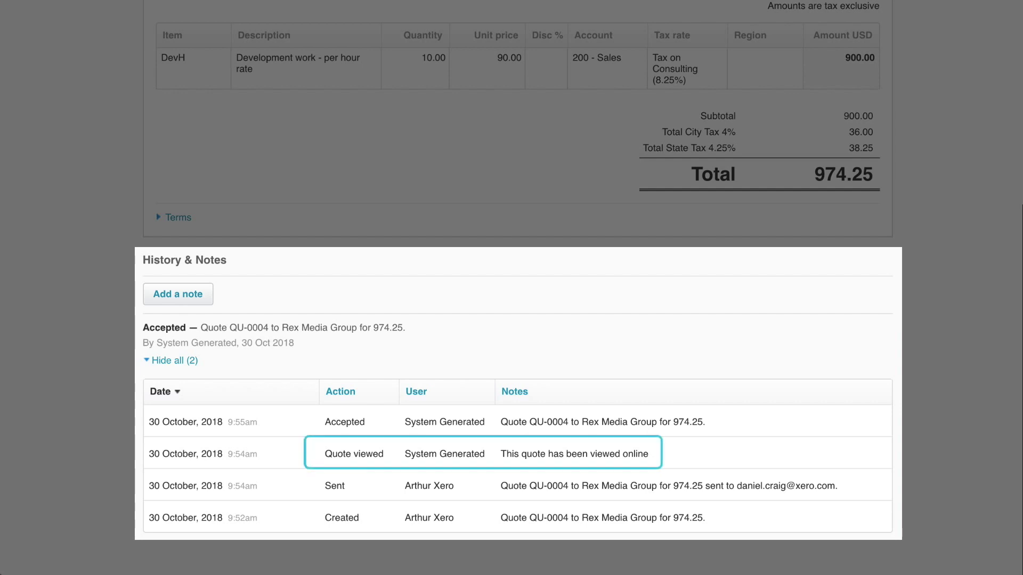
scroll(248, 136, "up", 8)
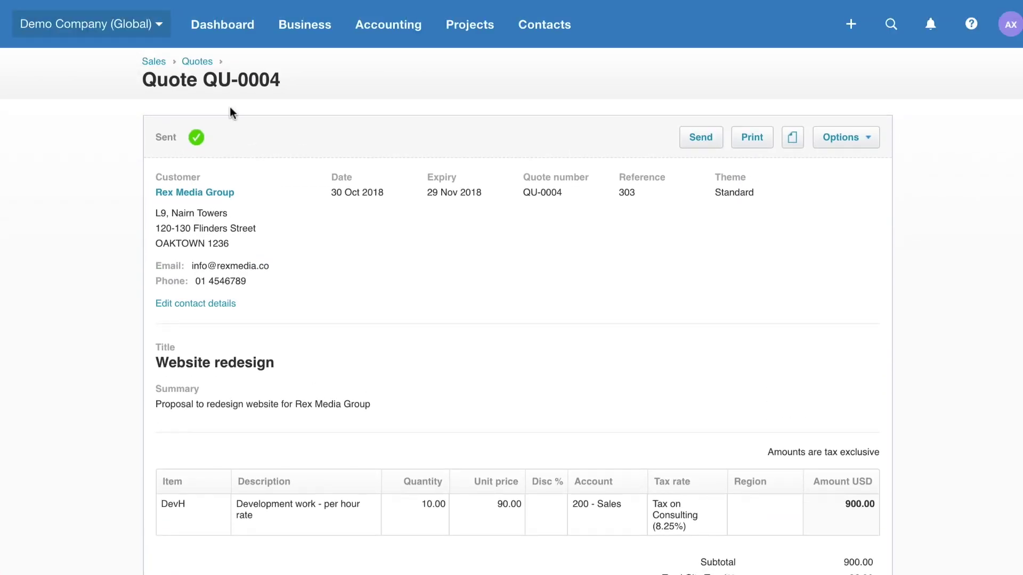
Step: Mark sent quote QU-0002 for Ridgeway University as accepted, then review the three accepted quotes
left_click(200, 63)
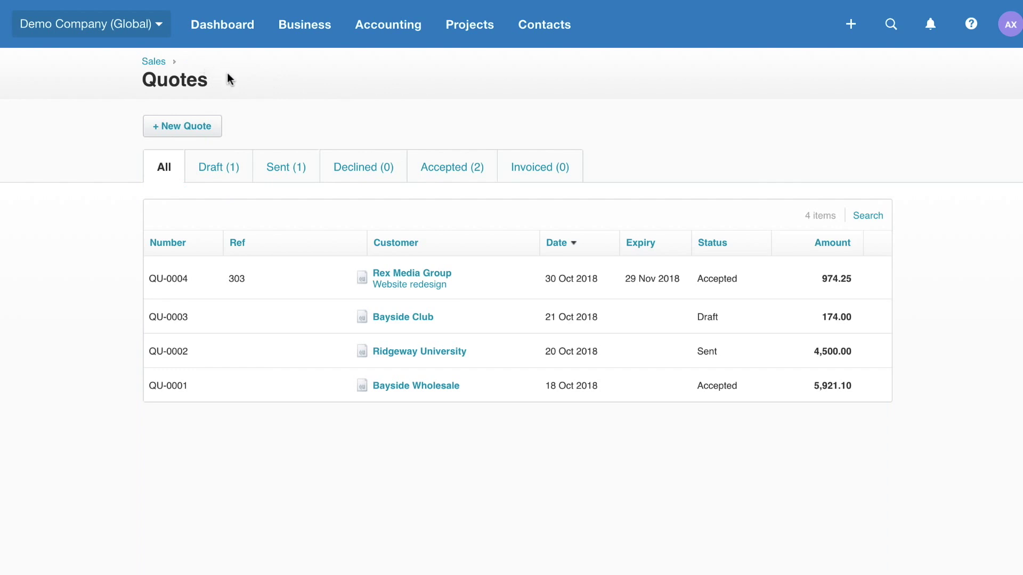
left_click(444, 176)
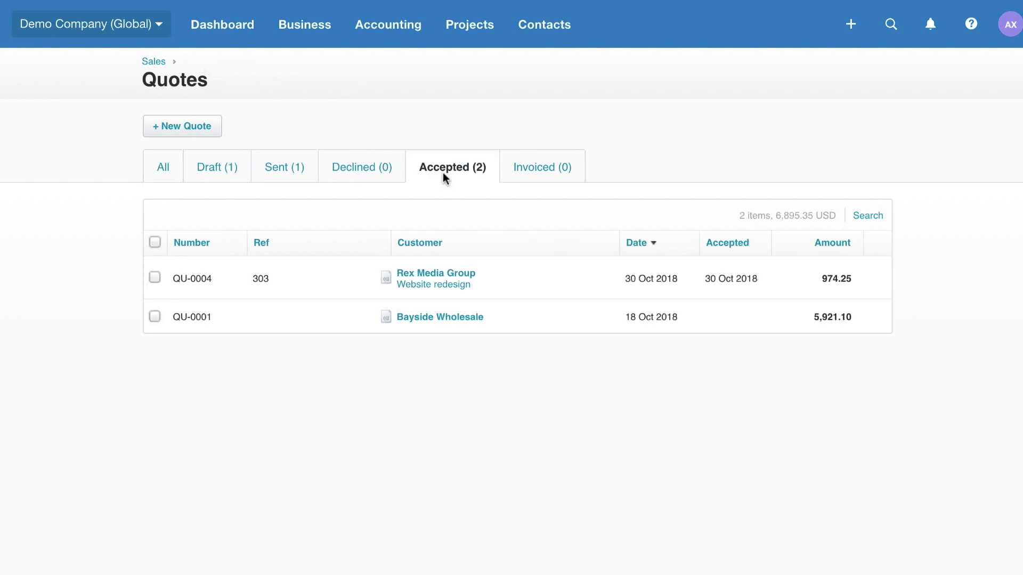
left_click(297, 178)
left_click(154, 273)
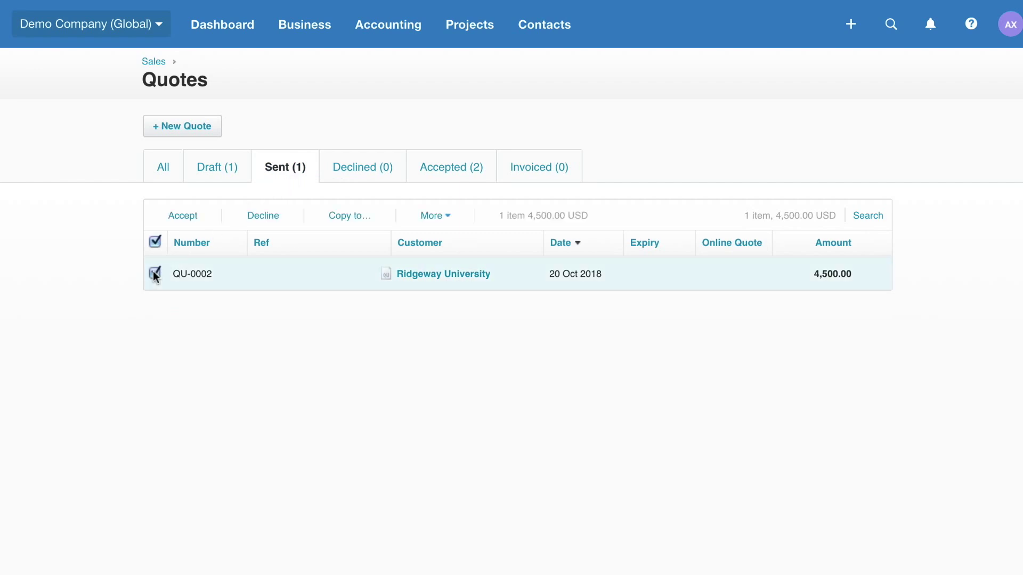
left_click(176, 215)
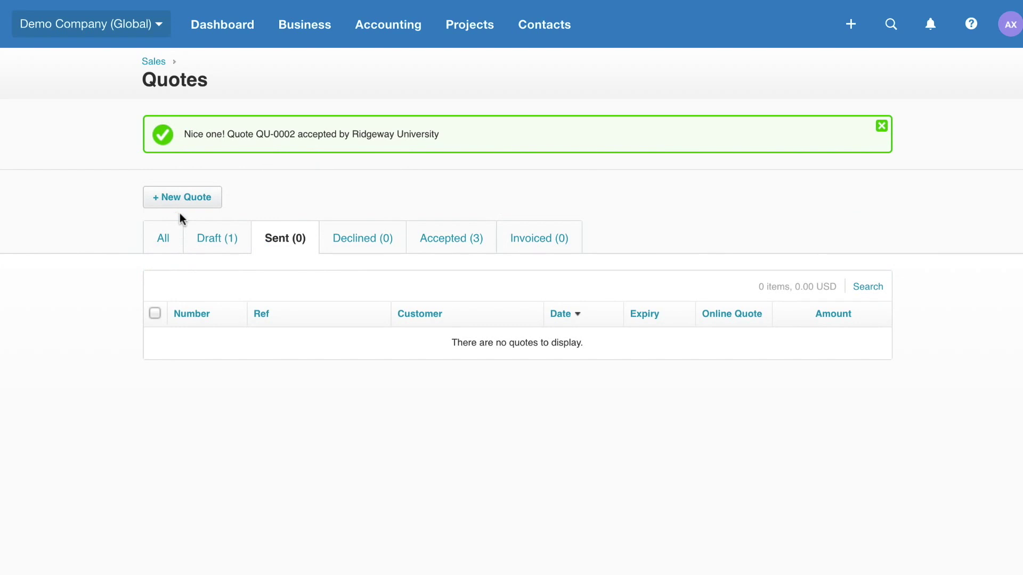
left_click(441, 239)
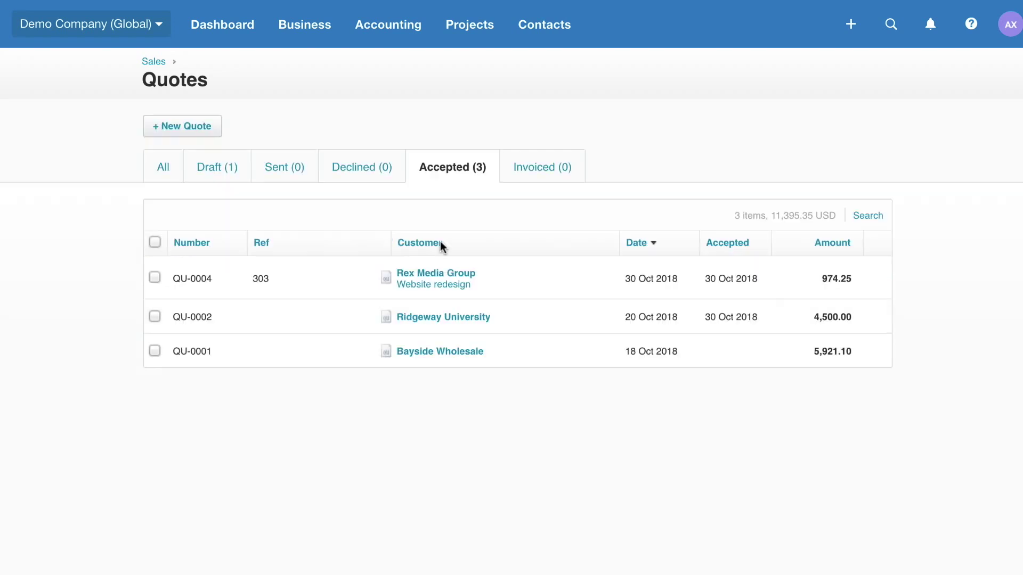
left_click(155, 351)
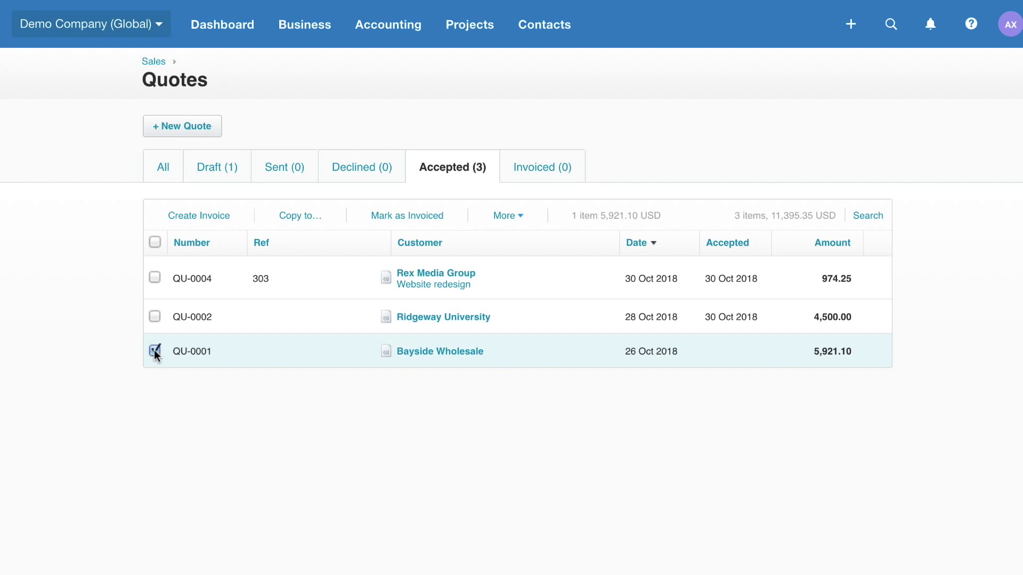
Step: Turn accepted quote QU-0004 into invoice INV-0031, due 30 Nov 2018, and approve it
left_click(401, 216)
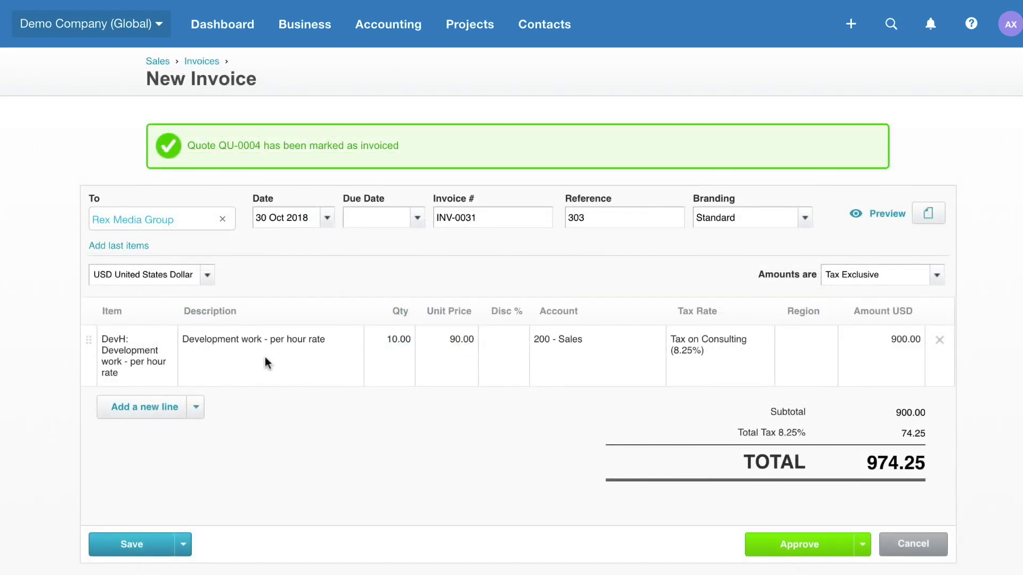
left_click(385, 218)
type("30 Nov 2018")
left_click(759, 543)
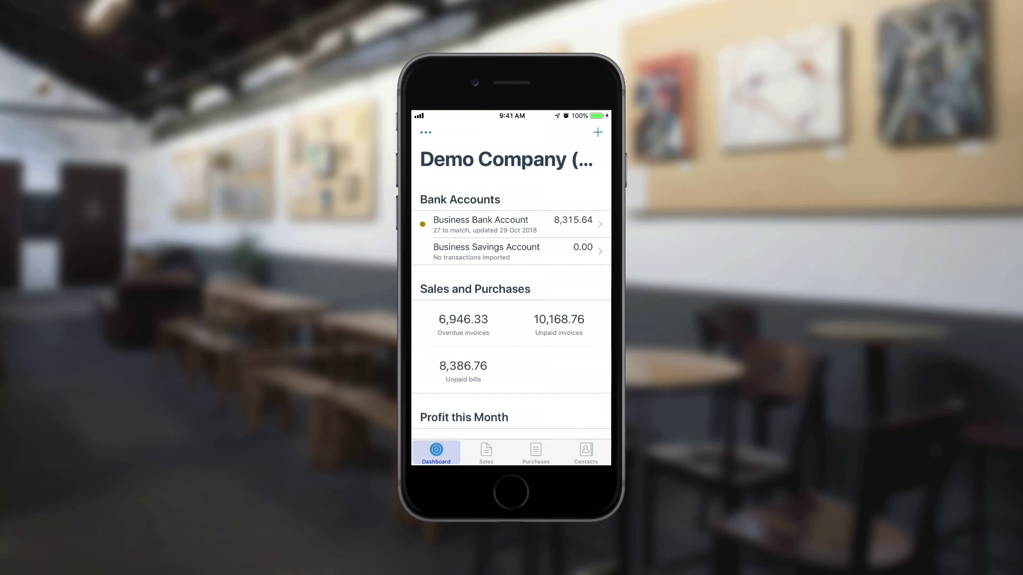
Step: Start a new mobile quote for 24 Locks expiring on 30 November
left_click(598, 132)
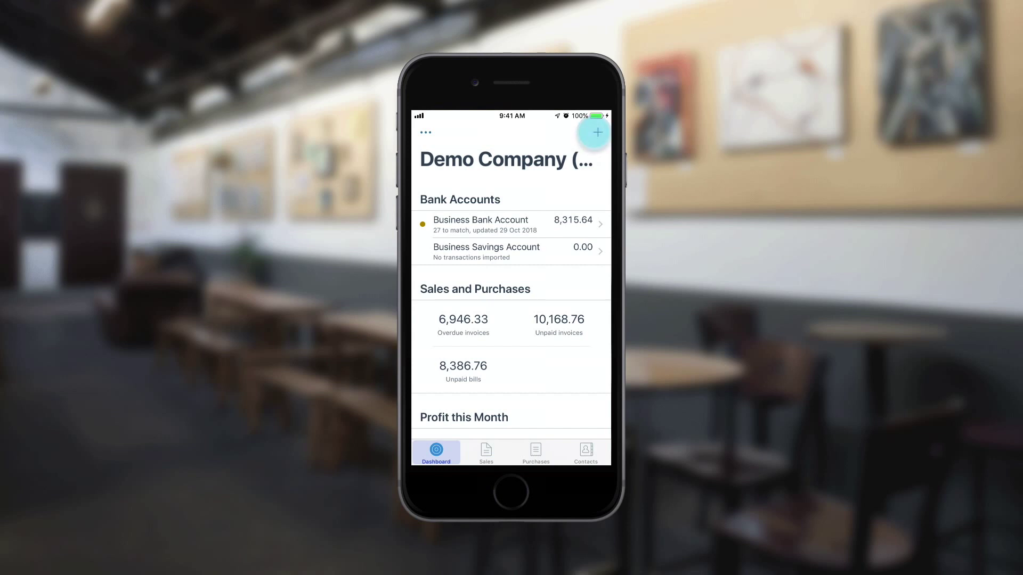
left_click(572, 318)
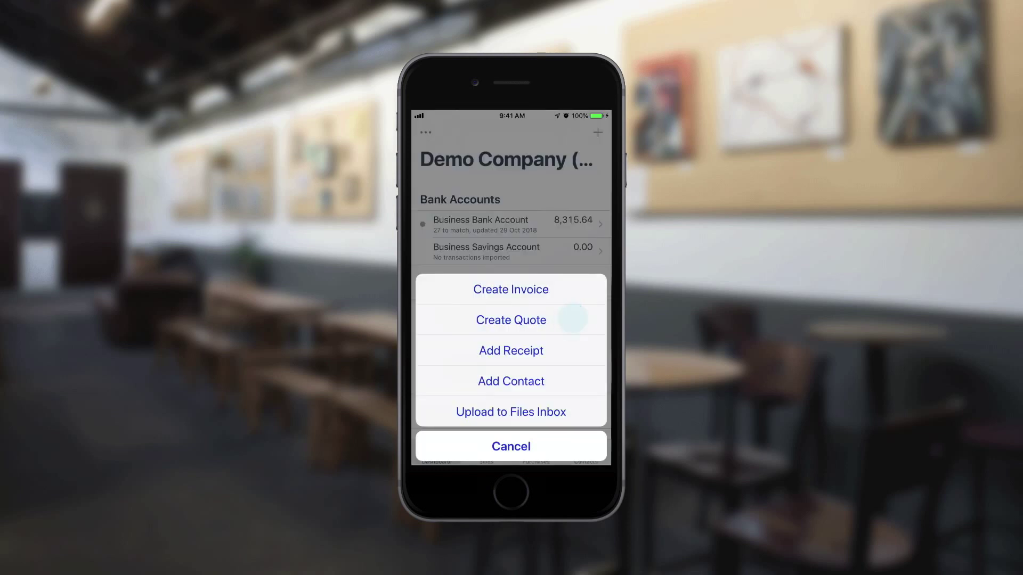
left_click(495, 158)
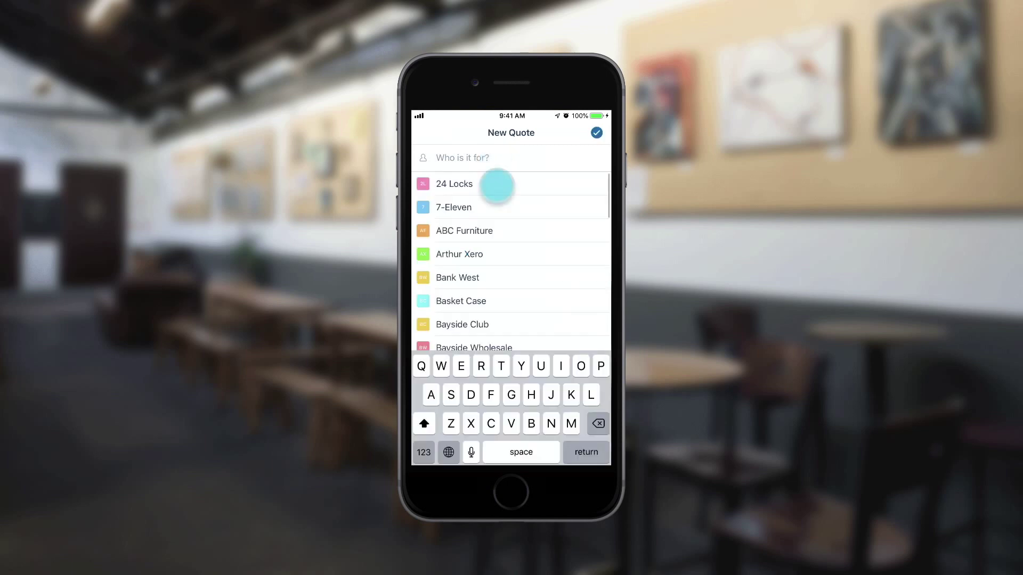
left_click(496, 185)
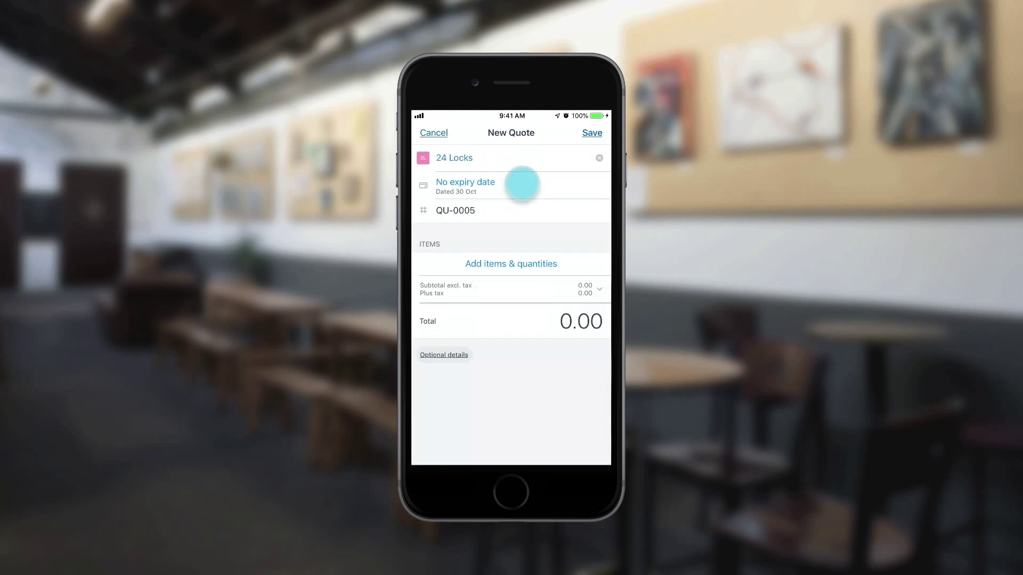
left_click(521, 184)
left_click(568, 419)
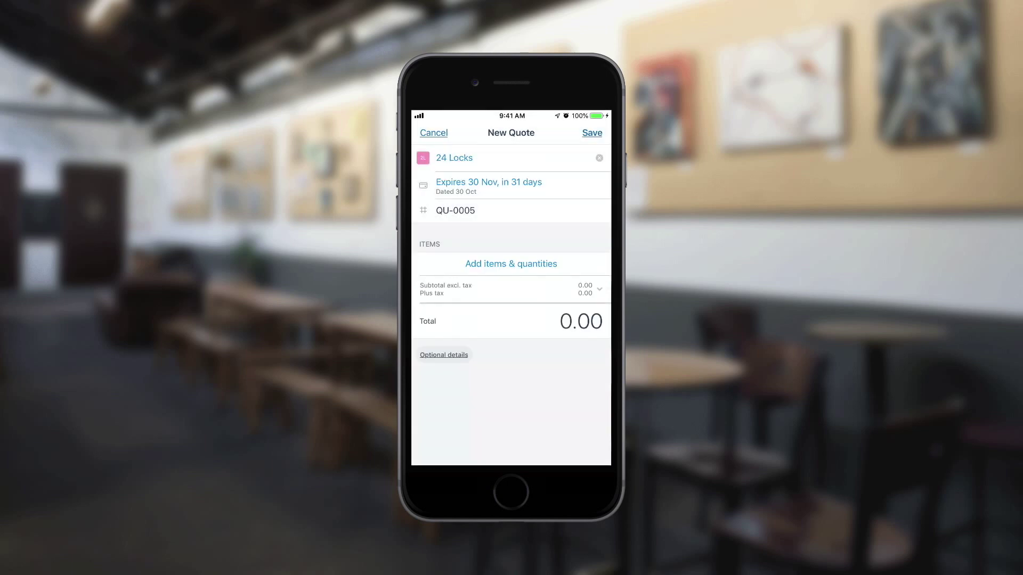
Step: Add one DevD onsite development day line at 650.00
left_click(562, 270)
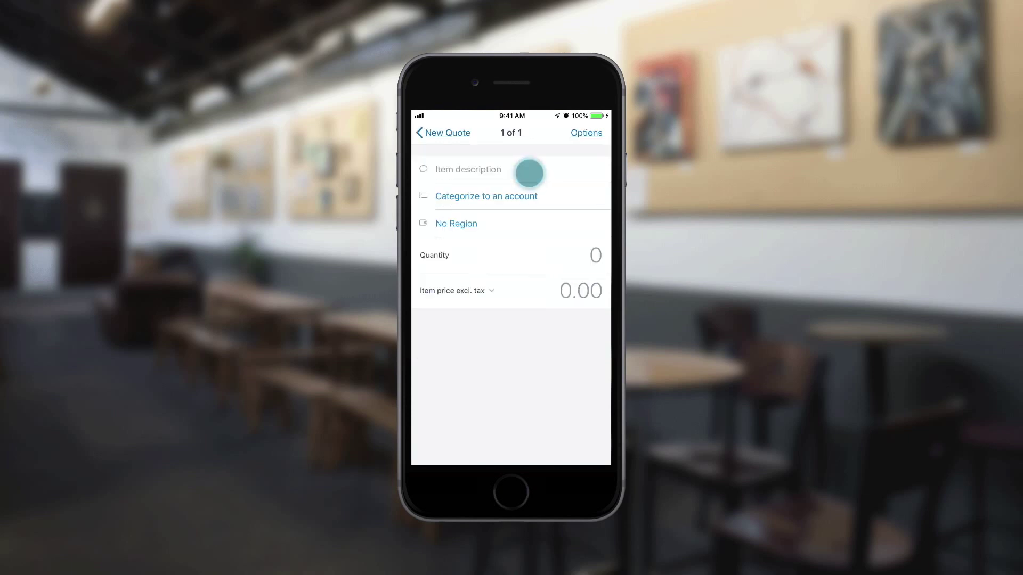
left_click(529, 170)
left_click(554, 214)
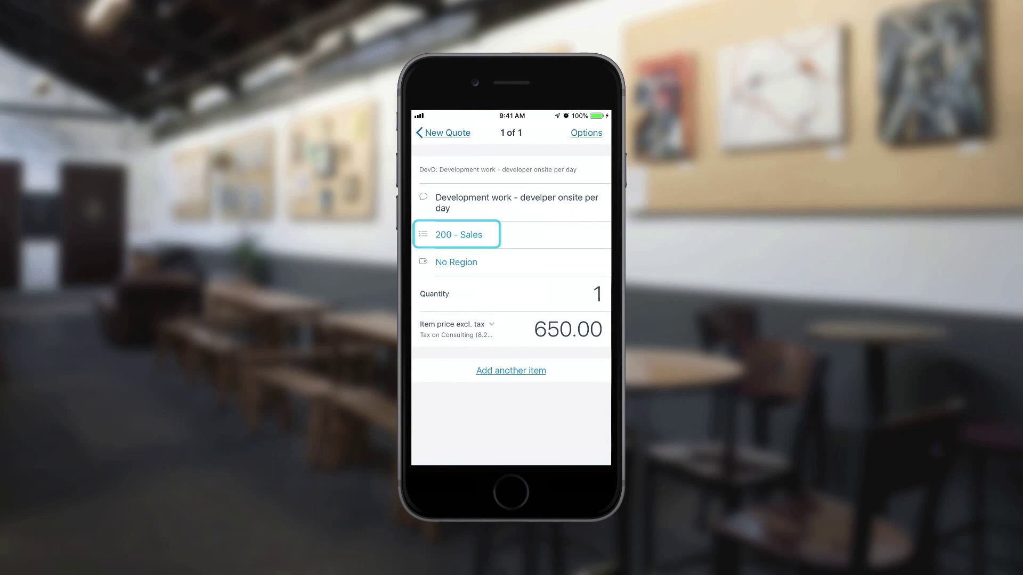
left_click(452, 136)
Step: Leave the optional details unchanged and save quote QU-0005 without sending
left_click(446, 409)
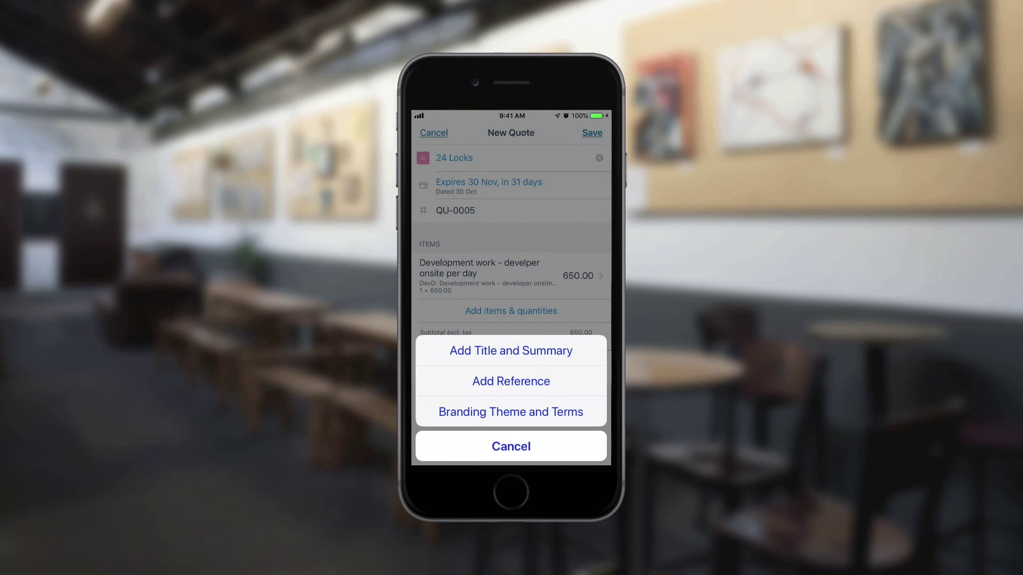
left_click(556, 443)
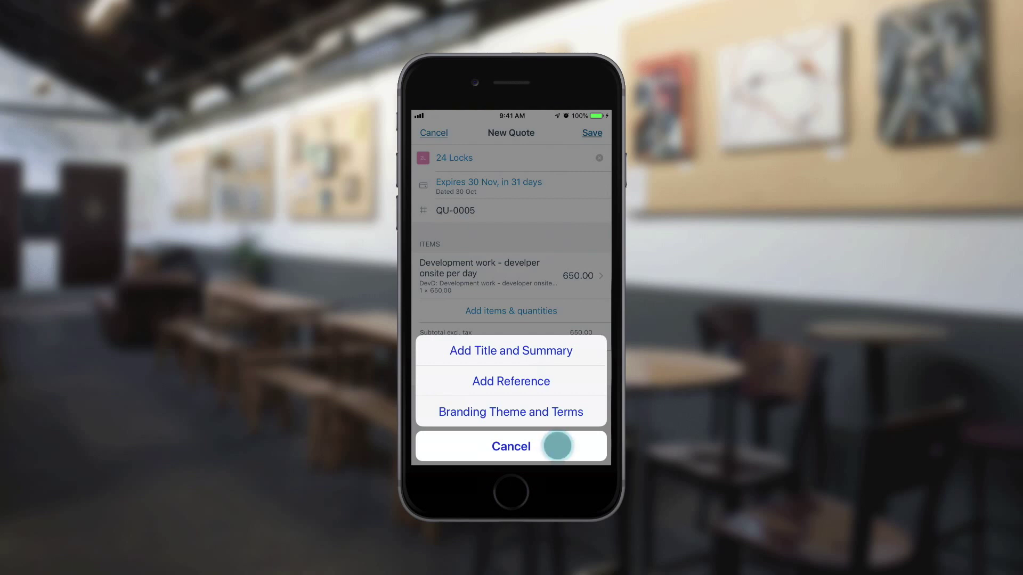
left_click(591, 133)
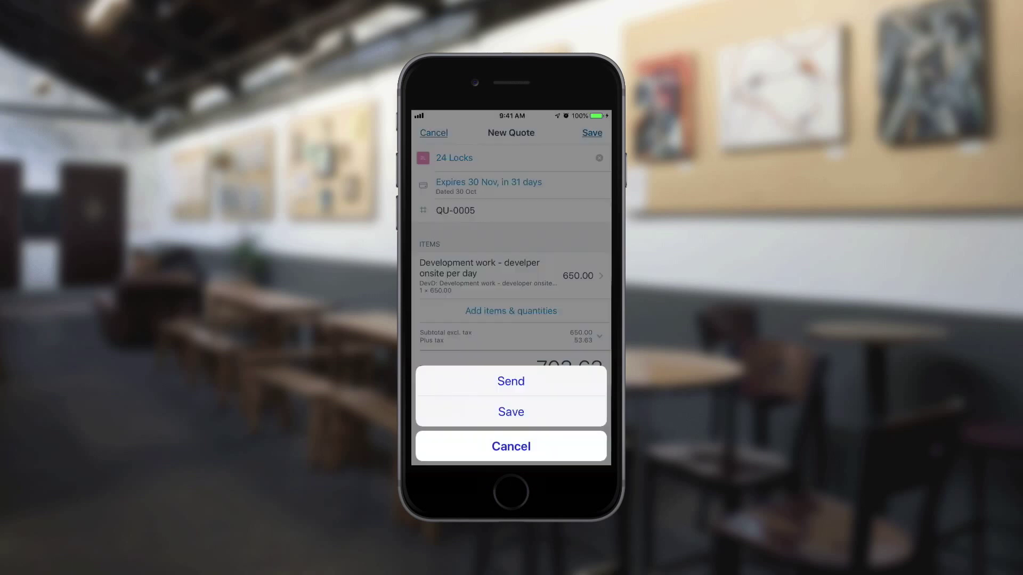
left_click(547, 413)
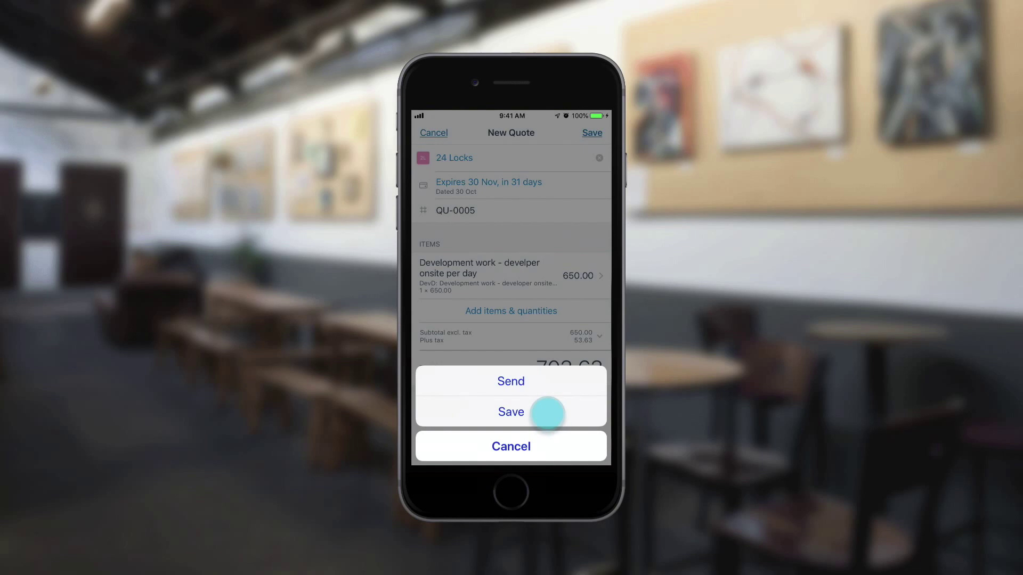